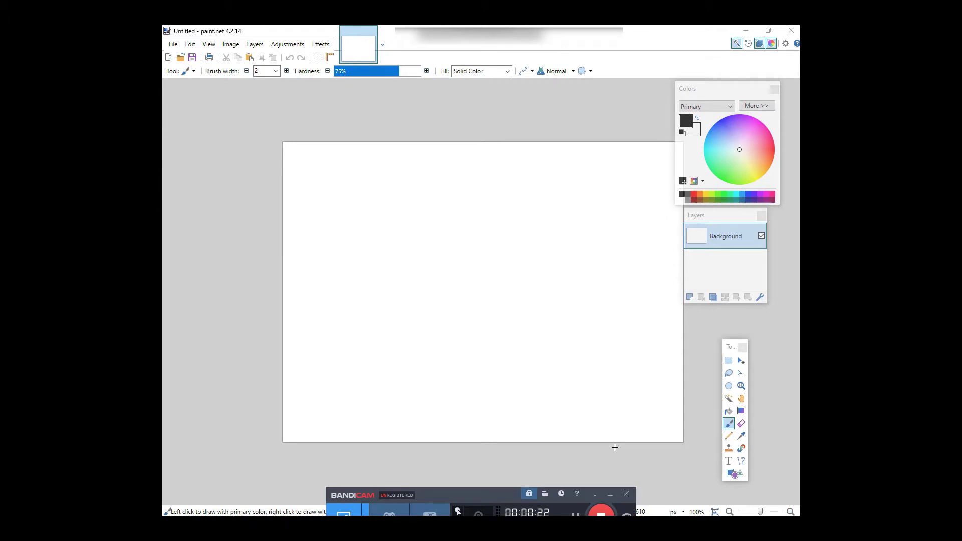
# Step: View the paint.net download page on getpaint.net in the browser and return to the blank canvas
pyautogui.click(319, 43)
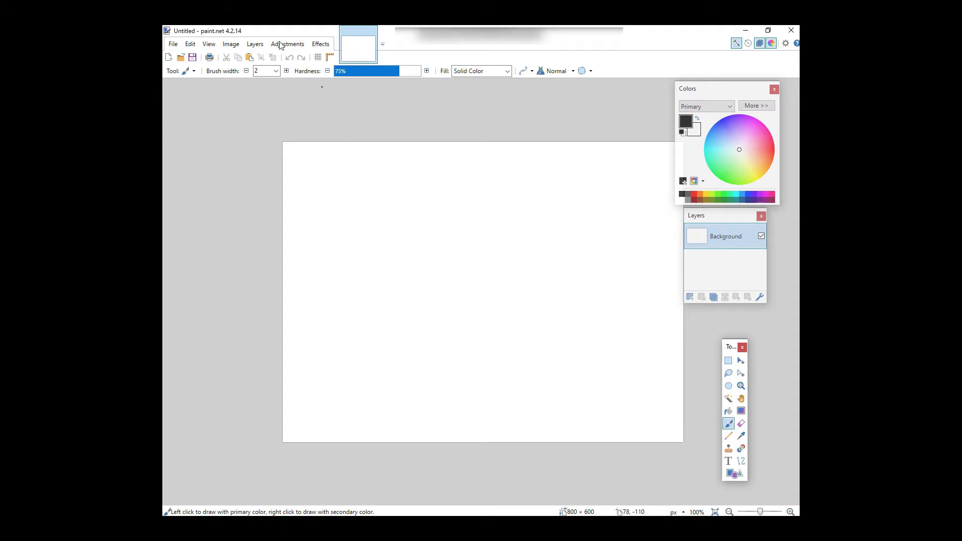
pyautogui.click(229, 48)
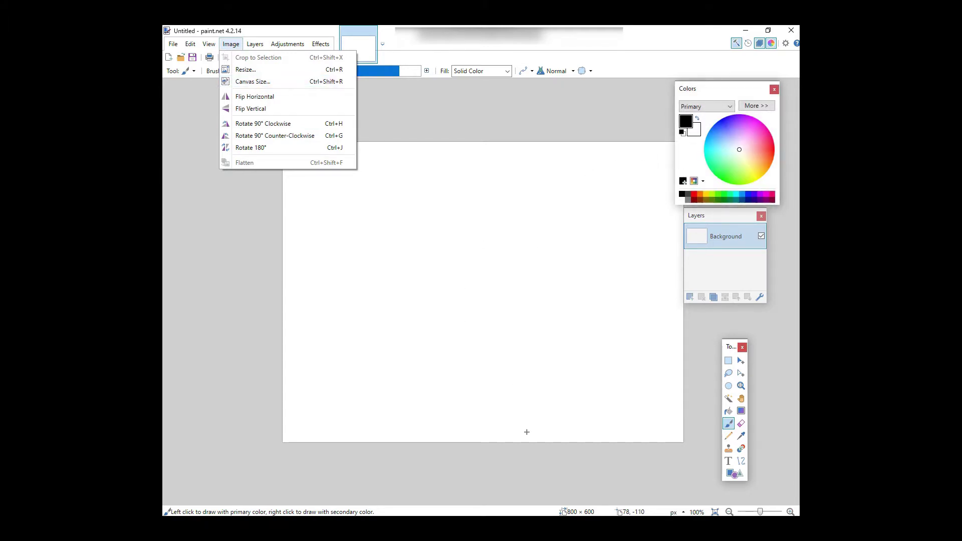
pyautogui.click(446, 477)
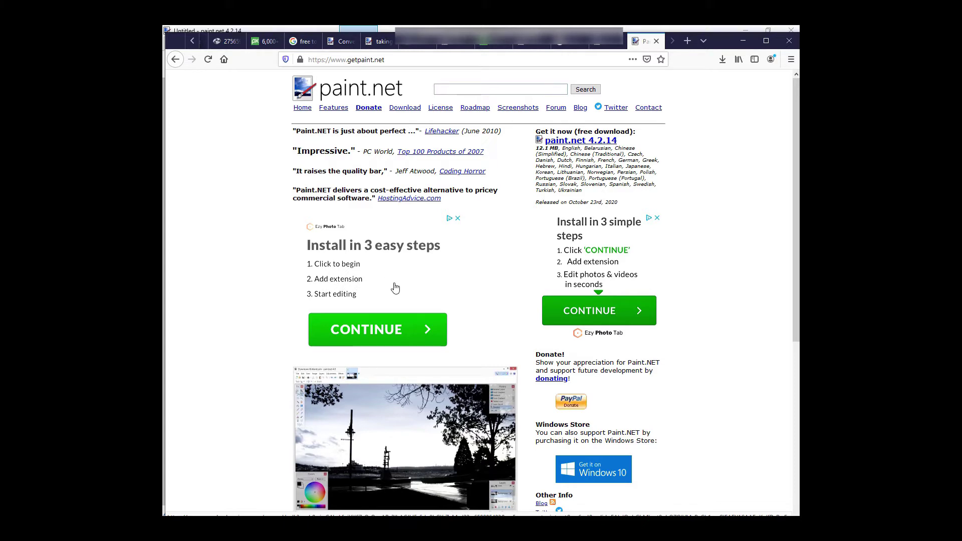
pyautogui.click(743, 41)
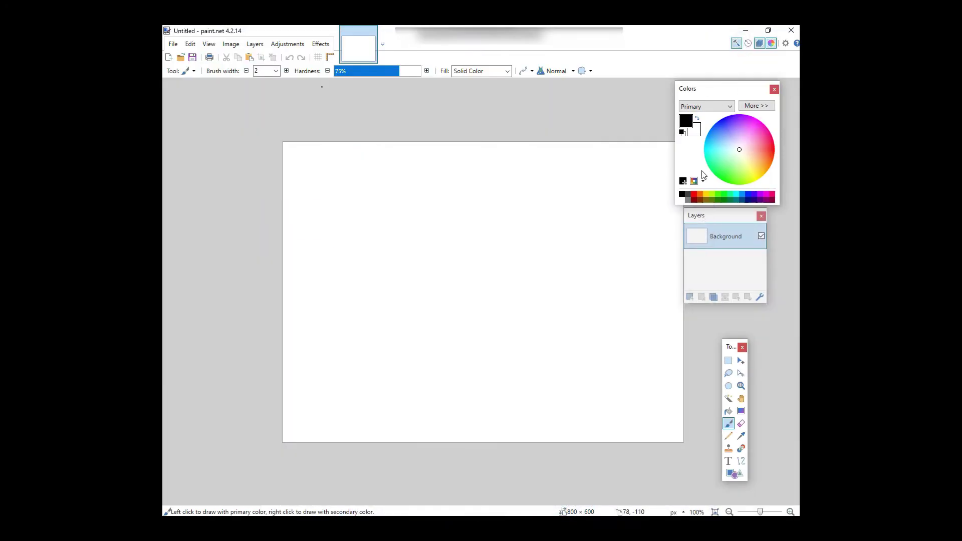
# Step: Add the text "Paint.net" to the canvas in a light red primary color, using Calibri at size 84
pyautogui.click(762, 147)
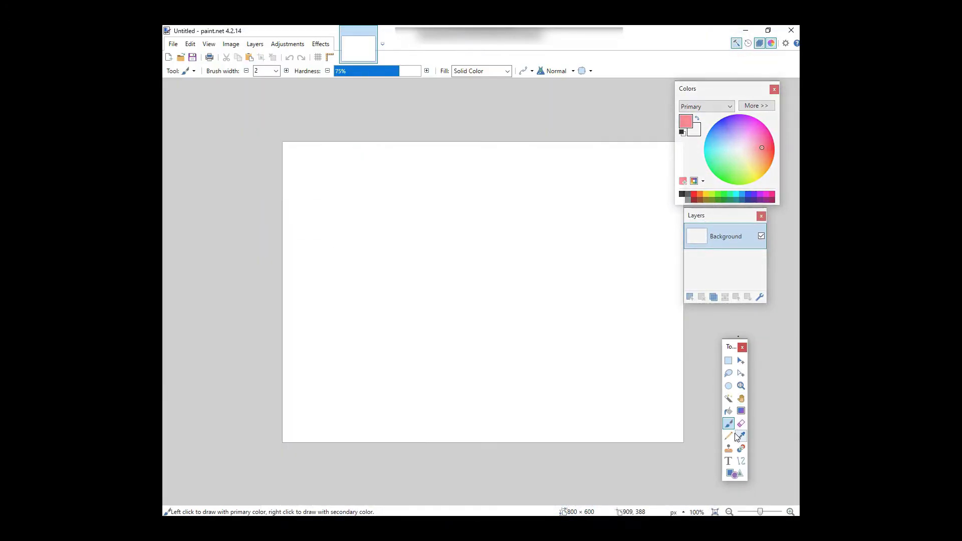
pyautogui.click(728, 461)
pyautogui.click(356, 261)
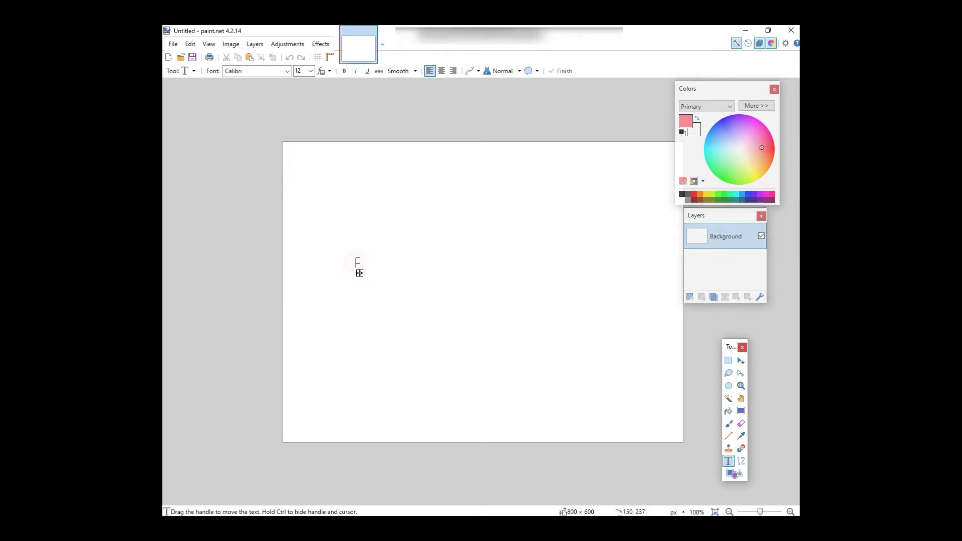
pyautogui.write('Paint.net')
pyautogui.click(311, 70)
pyautogui.click(308, 200)
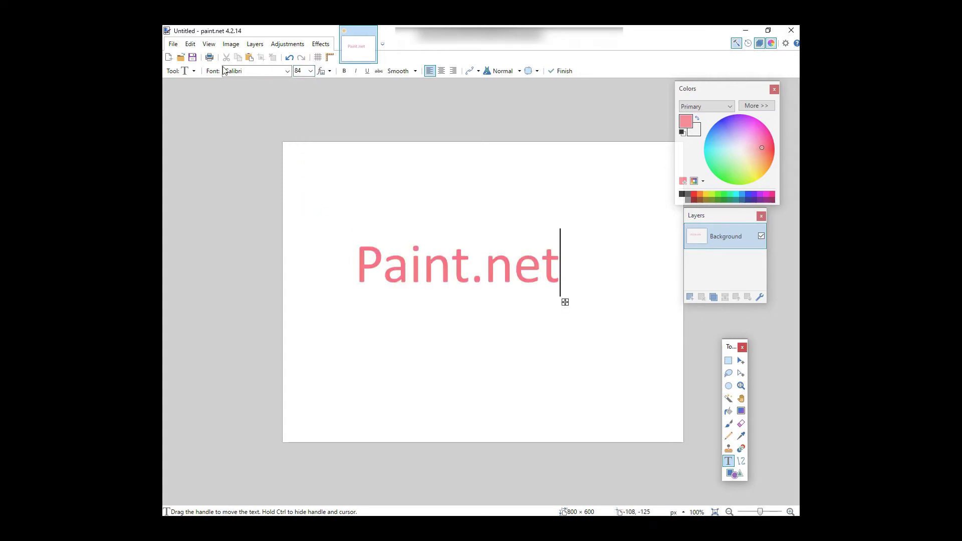
pyautogui.click(320, 44)
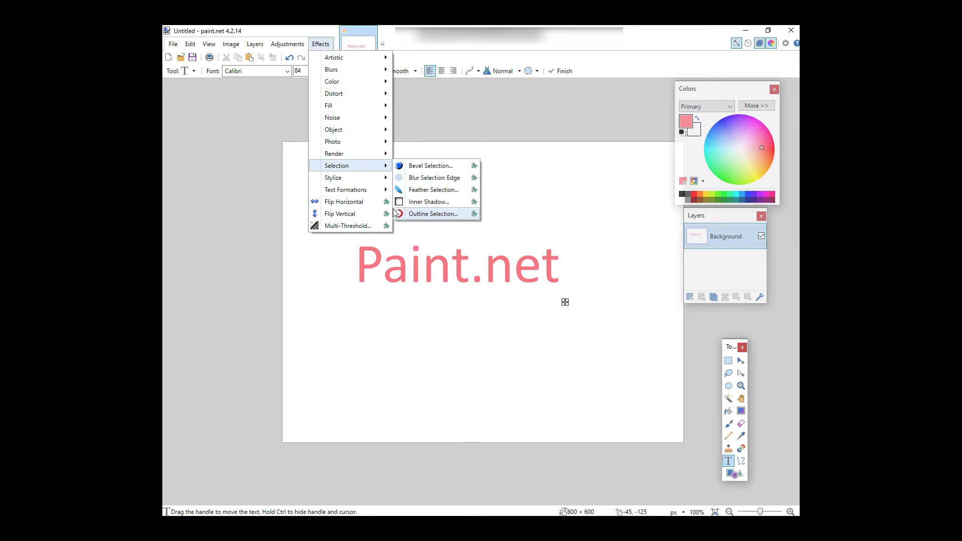
pyautogui.moveTo(231, 44)
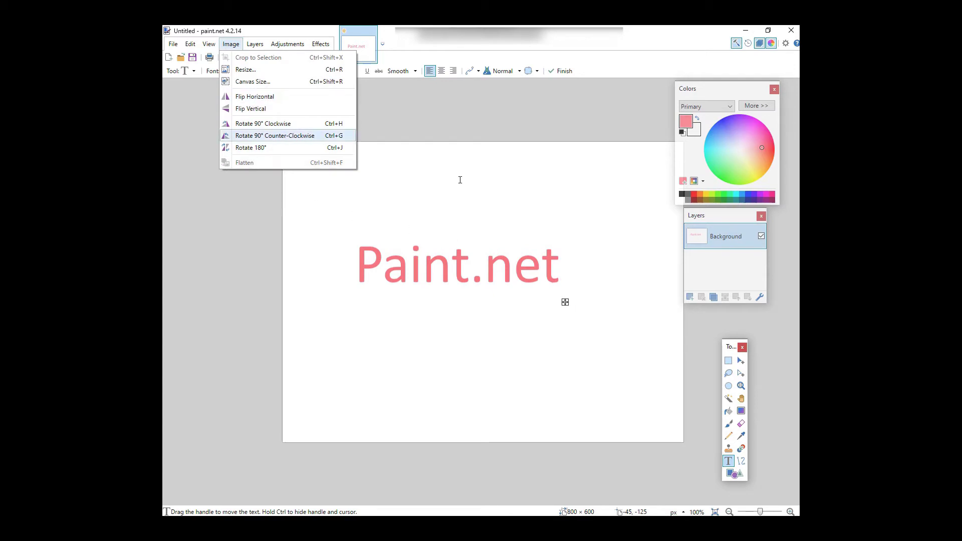
# Step: Rotate the Background layer's contents with the Move Selected Pixels tool to an angle of about -1.18°
pyautogui.click(742, 361)
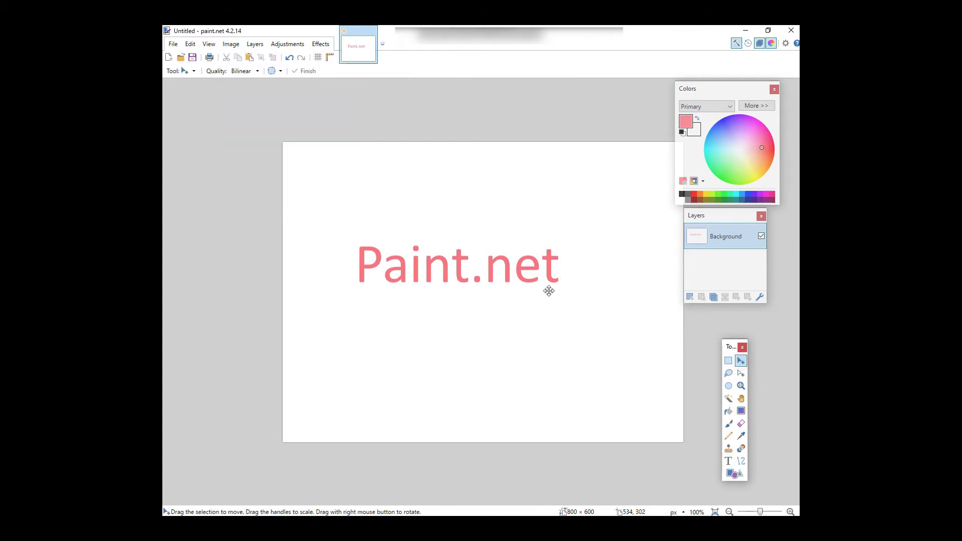
pyautogui.click(543, 282)
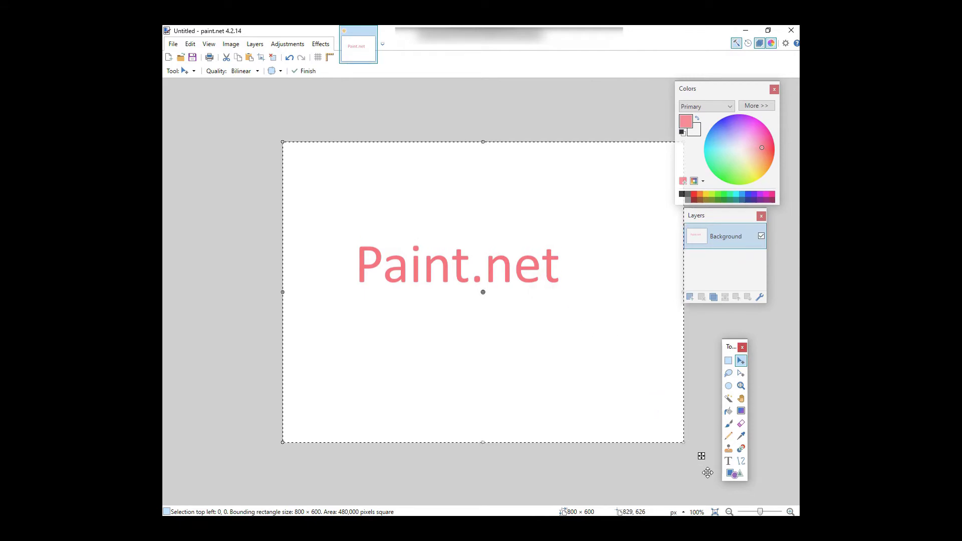
pyautogui.moveTo(685, 445); pyautogui.dragTo(697, 422)
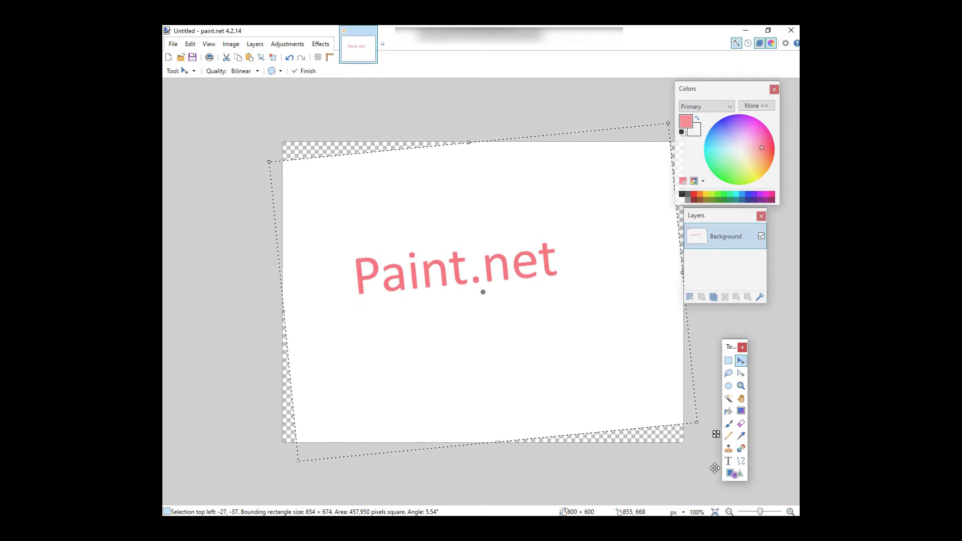
pyautogui.moveTo(702, 423); pyautogui.dragTo(630, 398)
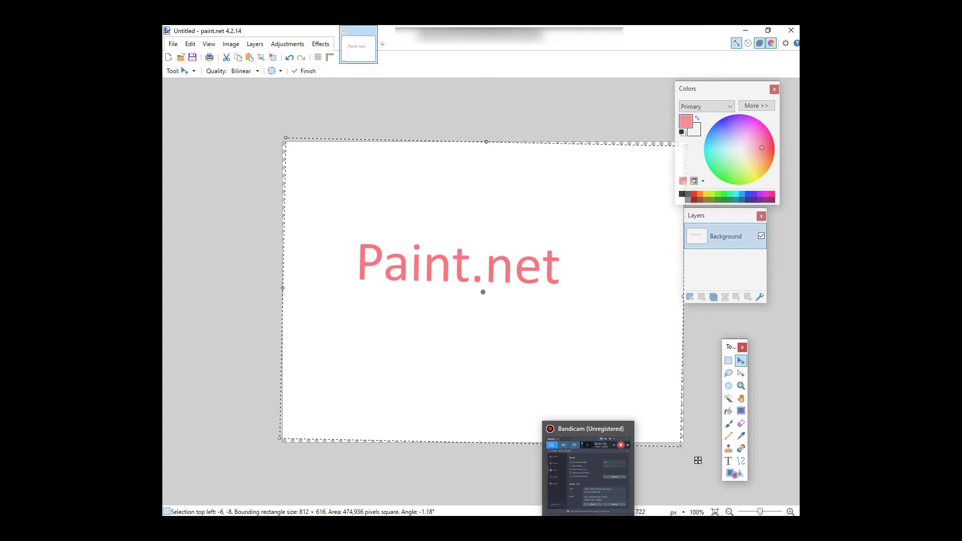
pyautogui.click(589, 527)
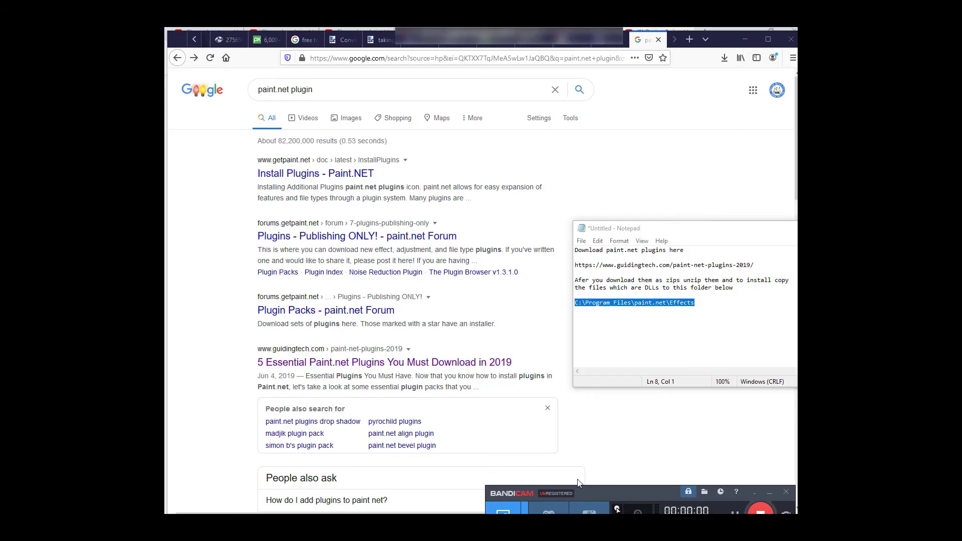
pyautogui.moveTo(607, 489); pyautogui.dragTo(609, 501)
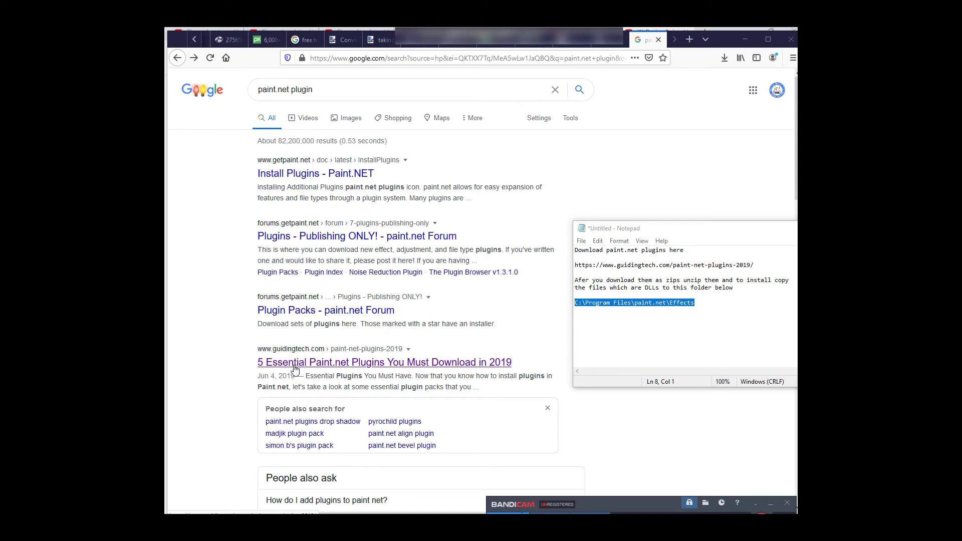
# Step: Open the Guiding Tech article "5 Essential Paint.net Plugins You Must Download in 2019" and find its essential plugins section
pyautogui.click(337, 368)
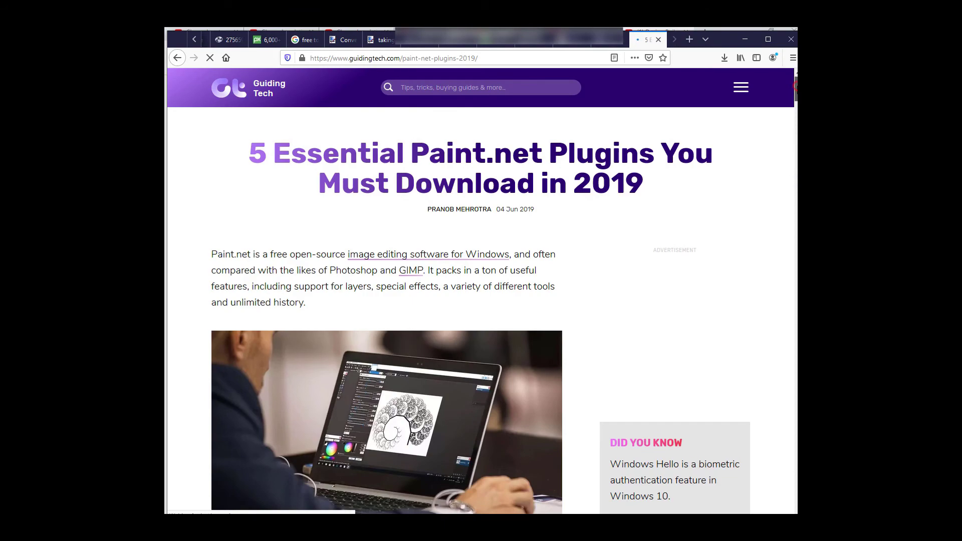
pyautogui.click(796, 170)
pyautogui.scroll(-15, 381, 300)
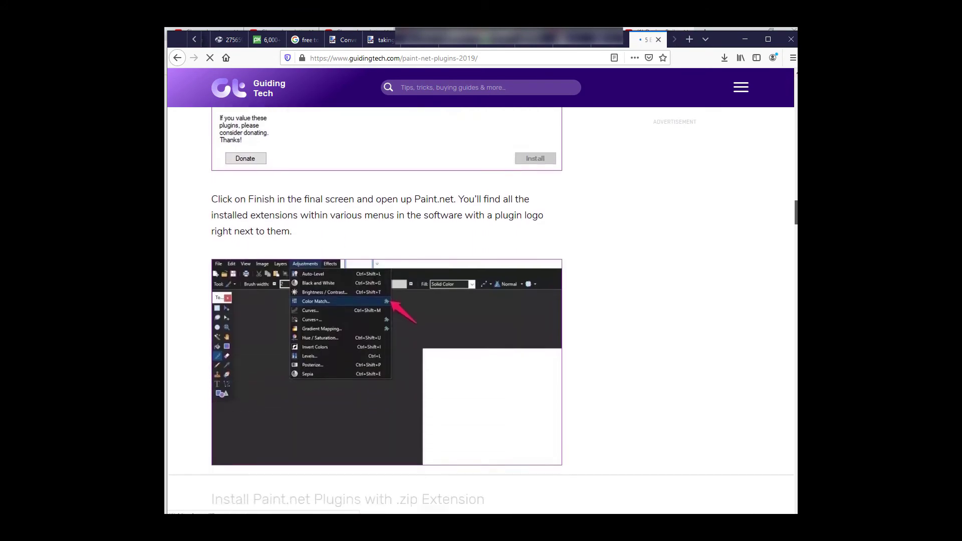
pyautogui.scroll(-15, 381, 300)
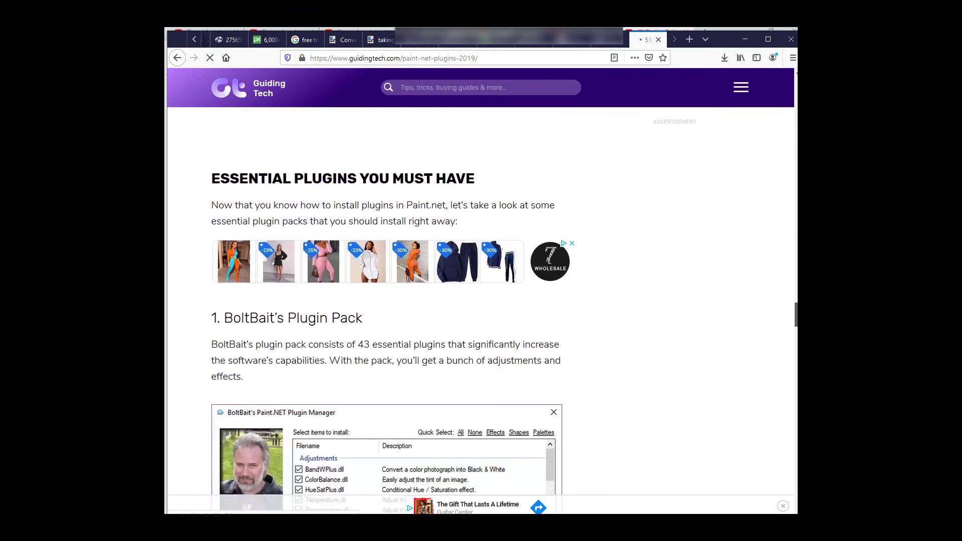
pyautogui.scroll(3, 386, 300)
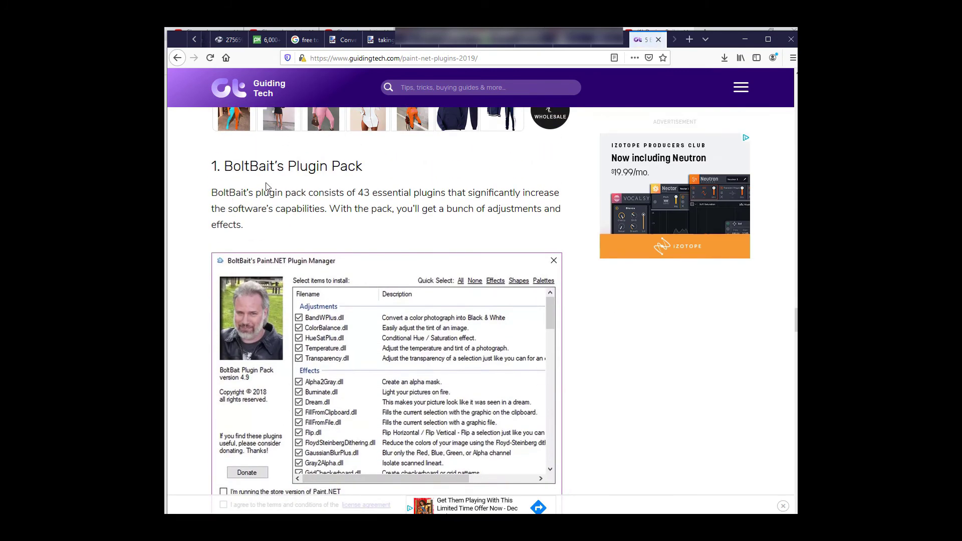
# Step: Examine the five plugin packs and their download links in the article, from BoltBait's pack through the MadJik pack
pyautogui.scroll(-5, 279, 201)
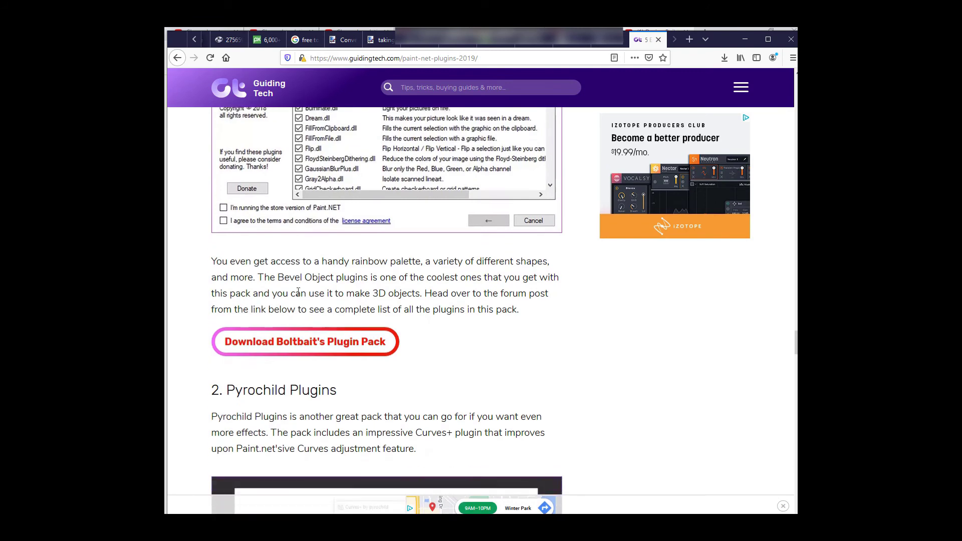
pyautogui.scroll(-4, 276, 234)
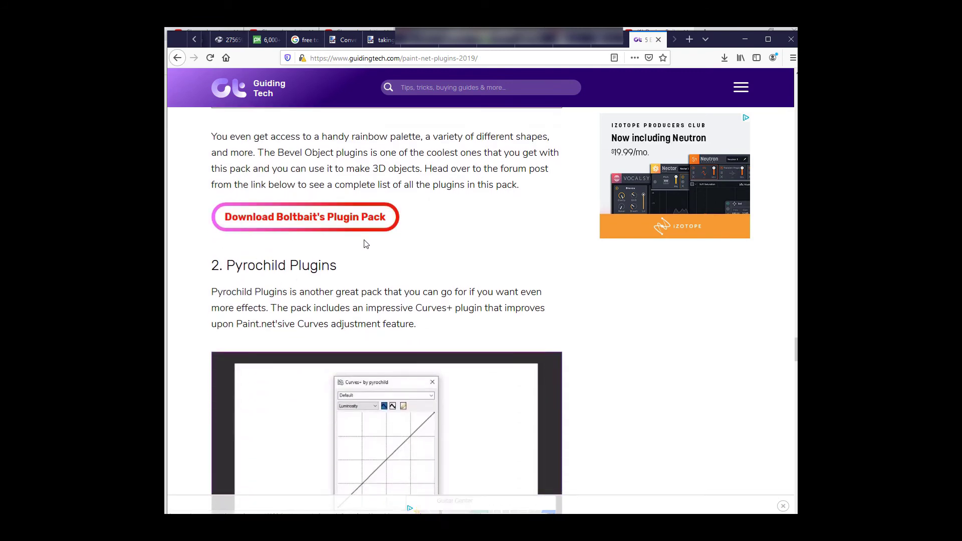
pyautogui.scroll(-6, 351, 236)
pyautogui.scroll(3, 317, 220)
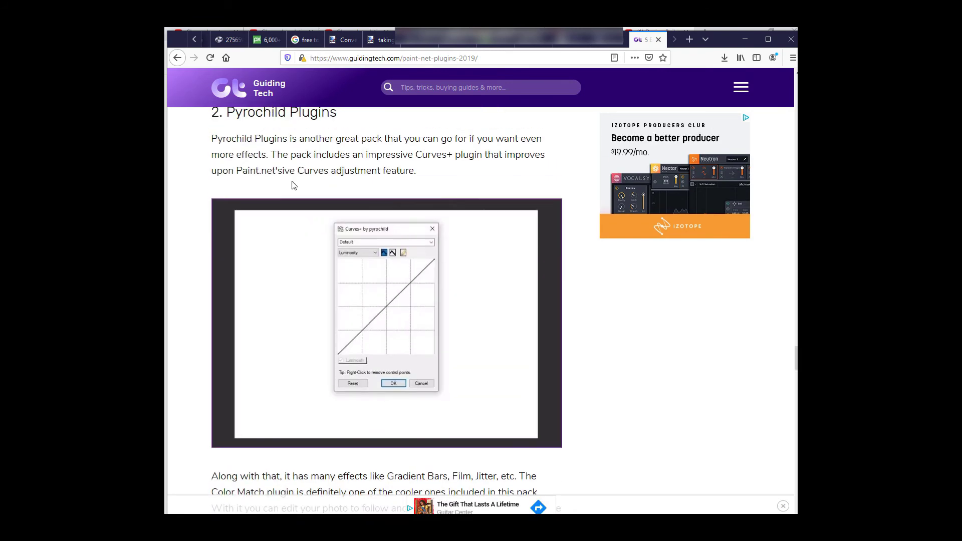
pyautogui.scroll(-4, 321, 271)
pyautogui.scroll(-5, 368, 341)
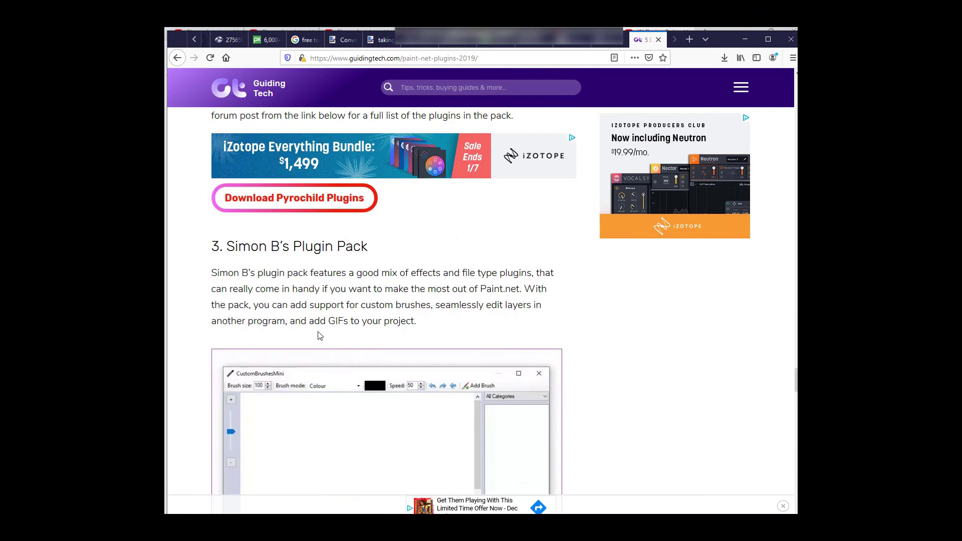
pyautogui.scroll(1, 319, 334)
pyautogui.scroll(-8, 311, 321)
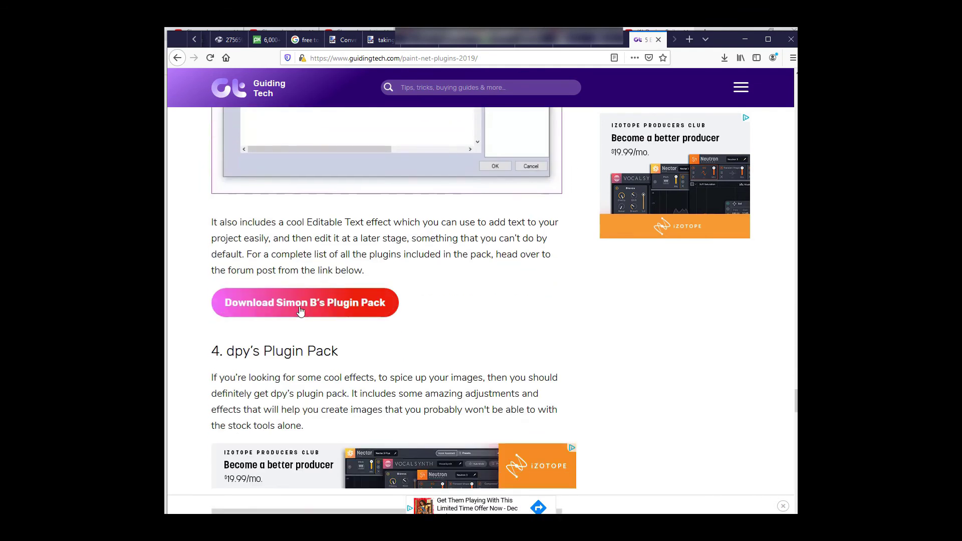
pyautogui.scroll(-4, 301, 303)
pyautogui.scroll(-10, 312, 274)
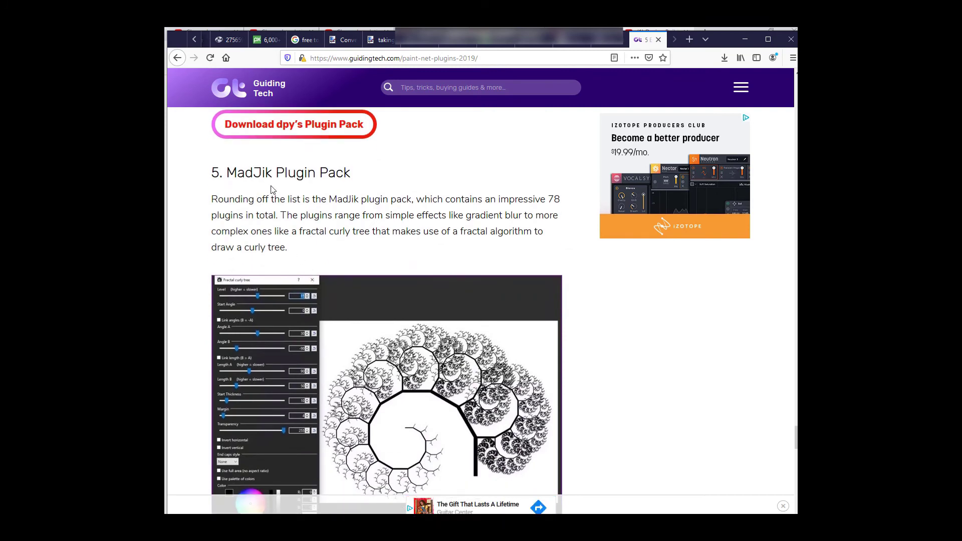
pyautogui.scroll(-6, 321, 225)
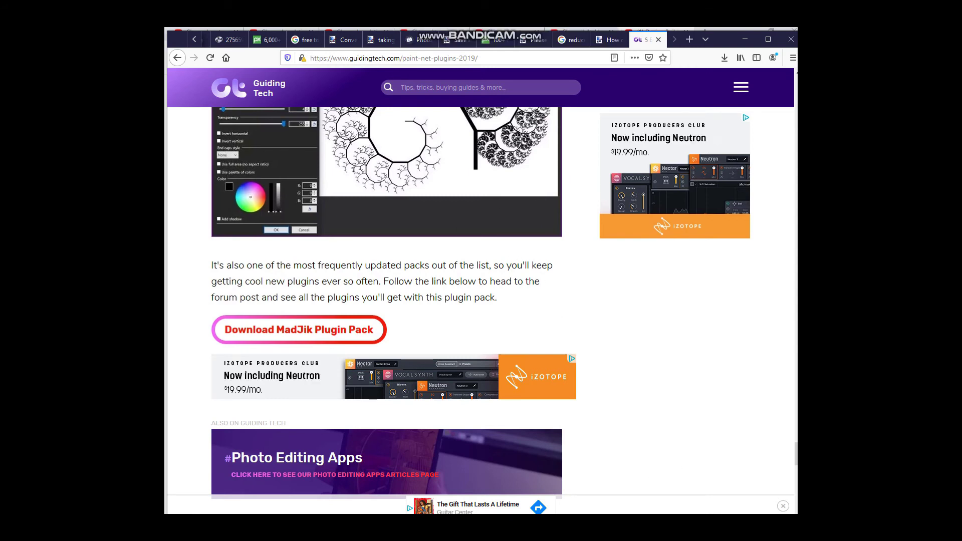
# Step: Switch to the Notepad notes and select the plugin folder path C:\Program Files\paint.net\Effects
pyautogui.moveTo(639, 517)
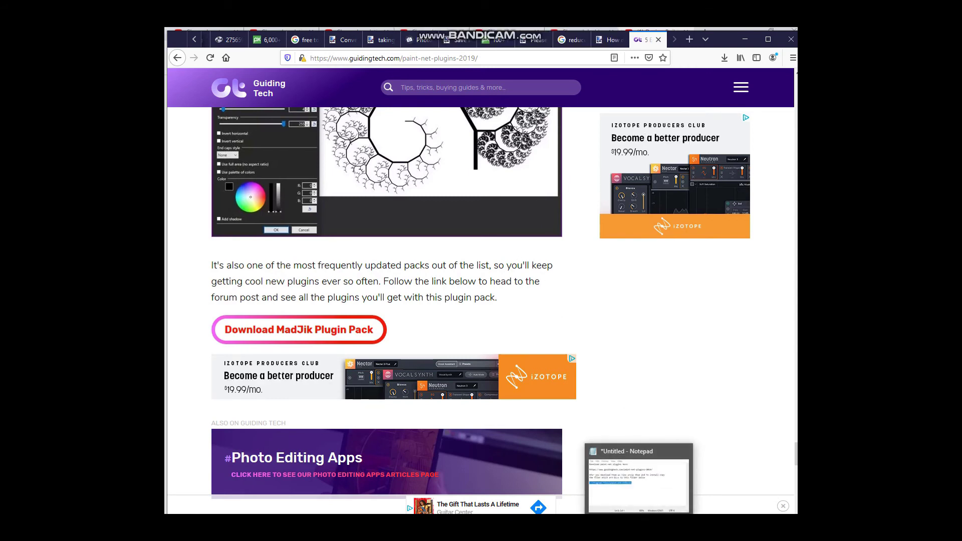
pyautogui.click(639, 517)
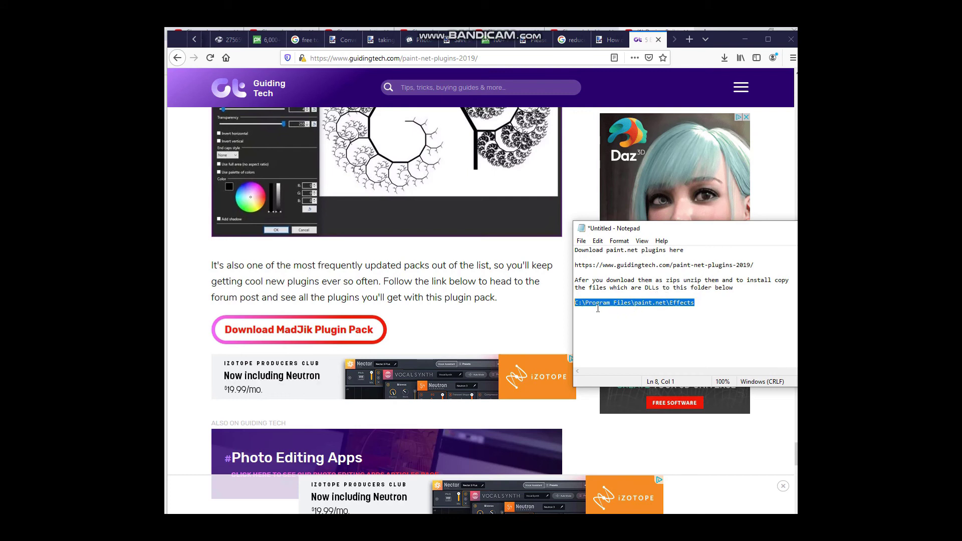
pyautogui.click(659, 304)
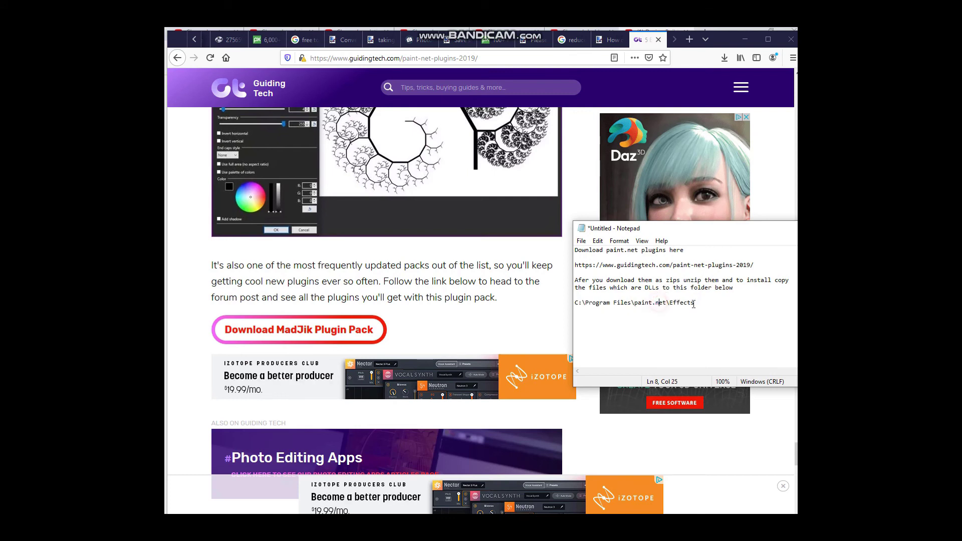
pyautogui.moveTo(702, 302); pyautogui.dragTo(571, 303)
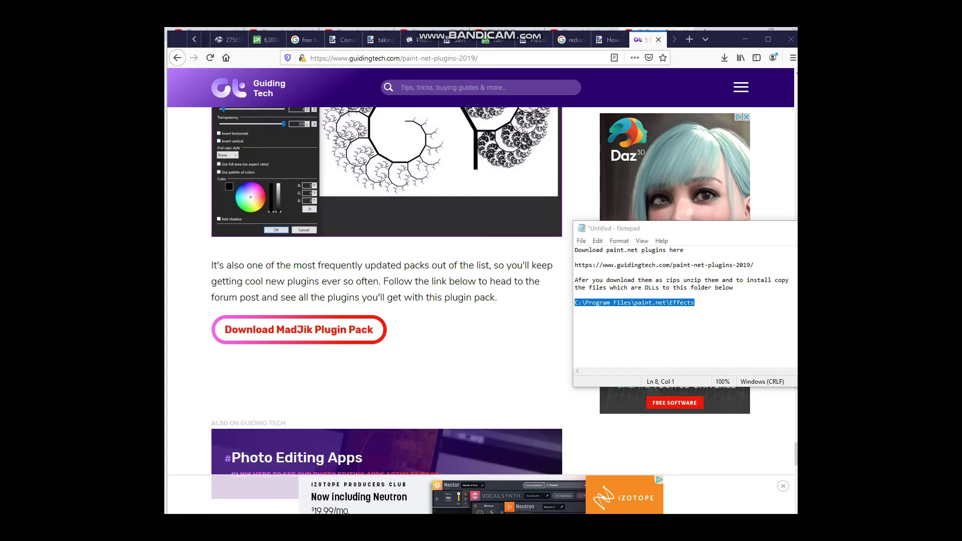
# Step: Switch to paint.net and look through the available effects and adjustments, including those added by plugins
pyautogui.hotkey('alt', 'Tab')
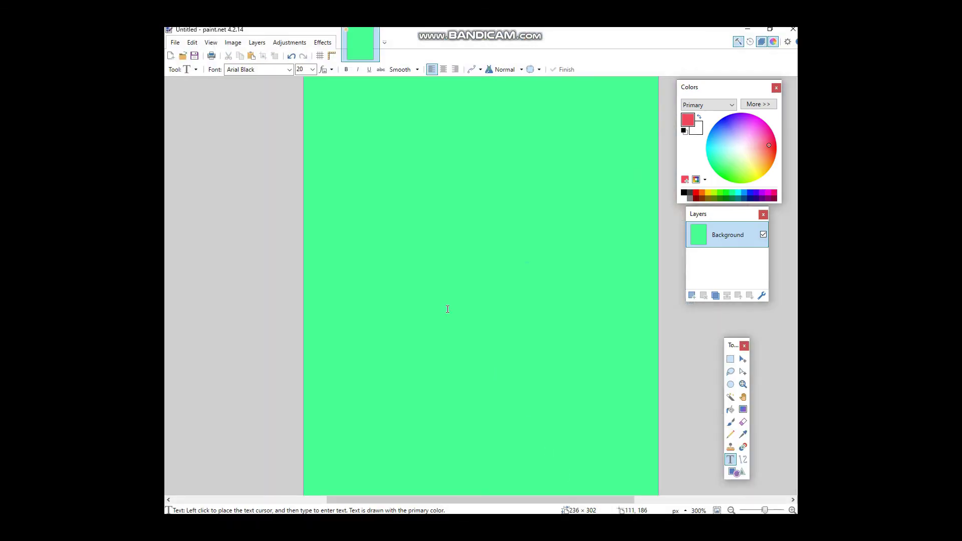
pyautogui.click(323, 44)
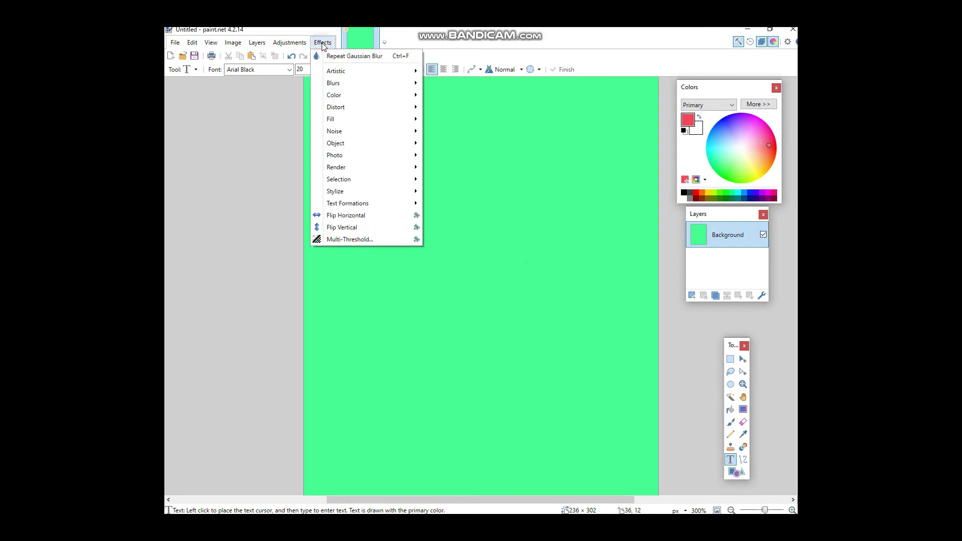
pyautogui.moveTo(338, 82)
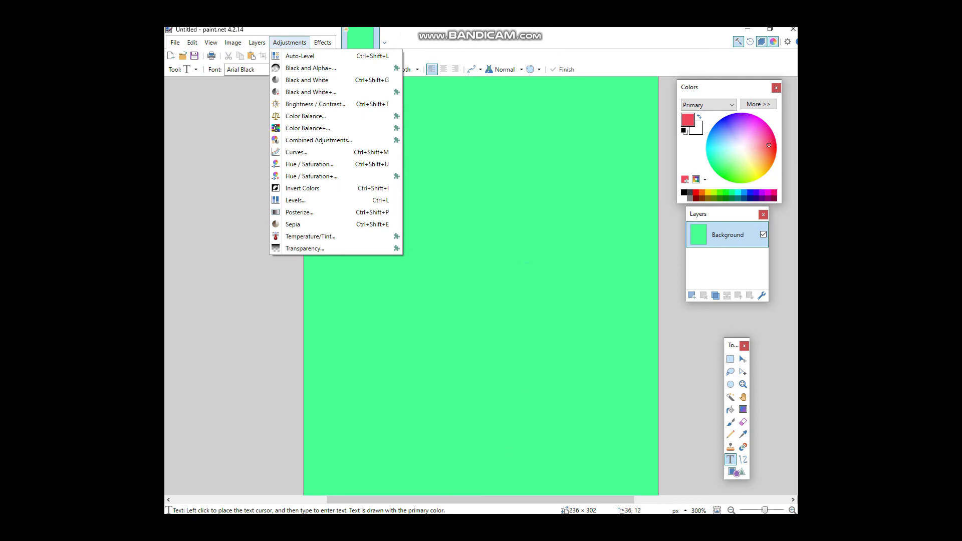
pyautogui.click(617, 514)
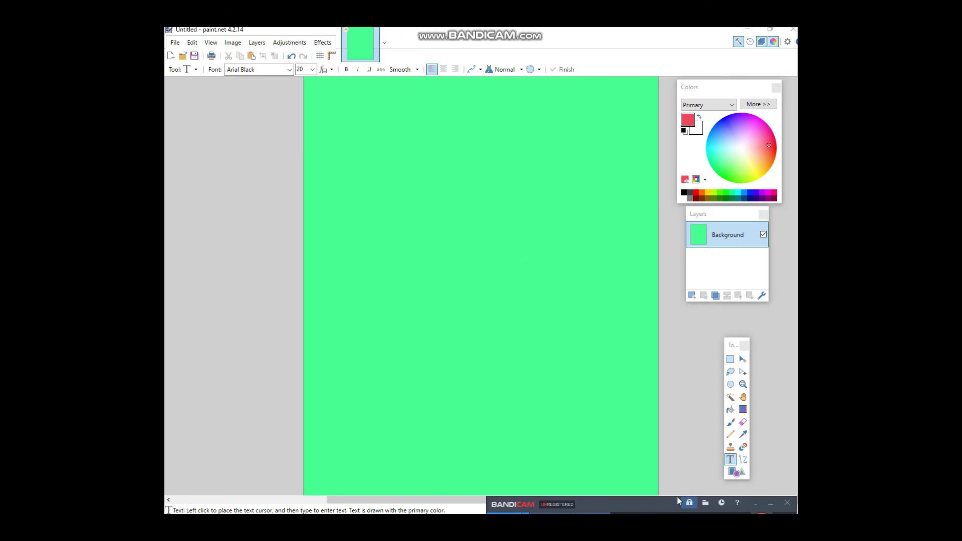